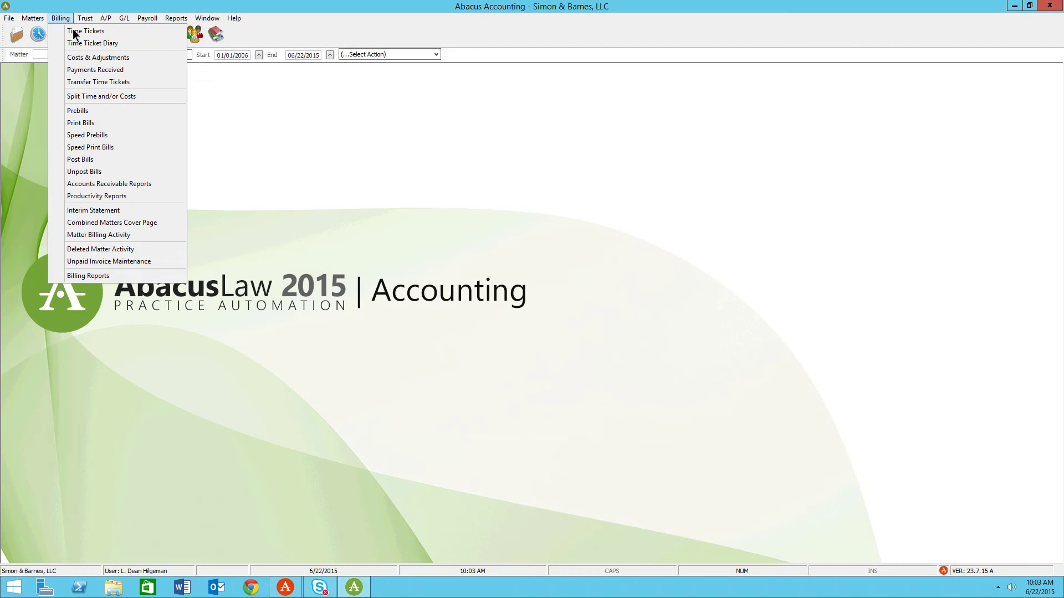
- Start Print Bills by group criteria and bring up the Type of Law Code lookup
{"action": "left_click", "coordinate": [84, 122]}
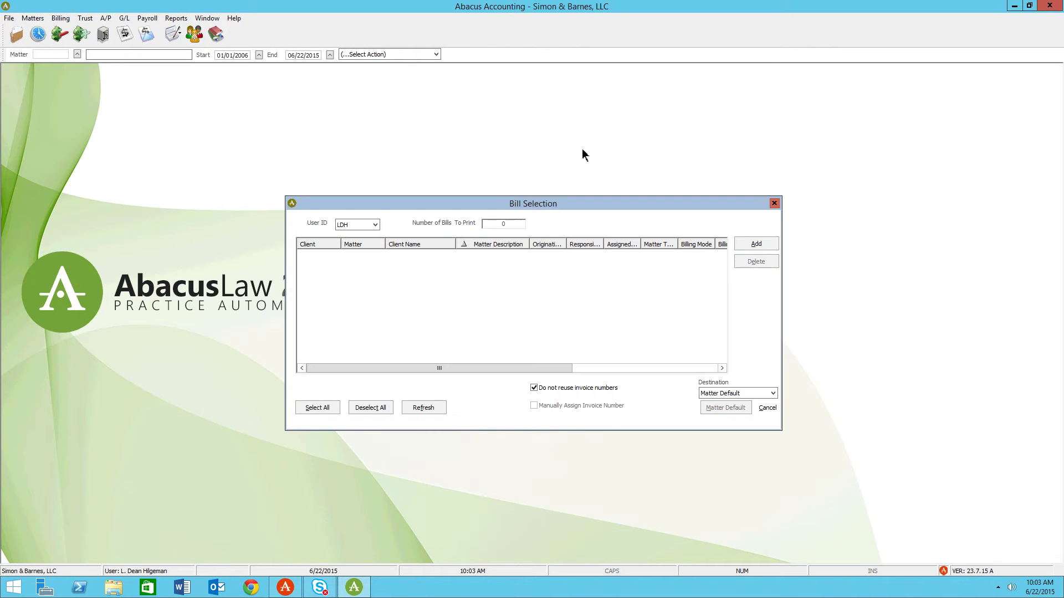
{"action": "left_click", "coordinate": [757, 243]}
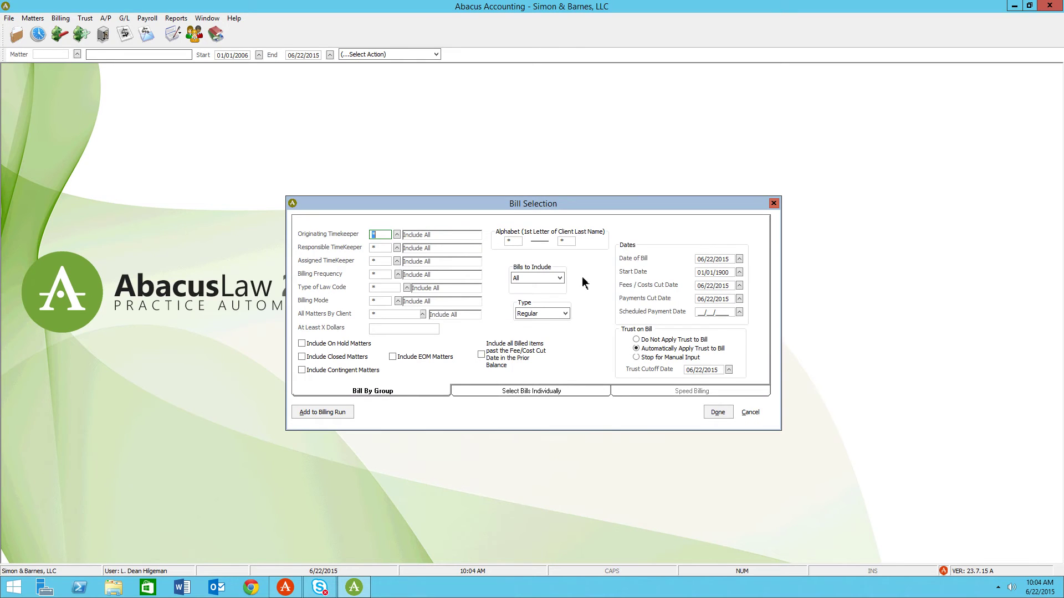
{"action": "left_click", "coordinate": [526, 387]}
- Pick DIVORCE from the law-type case codes as the Type of Law Code
{"action": "left_click", "coordinate": [408, 288]}
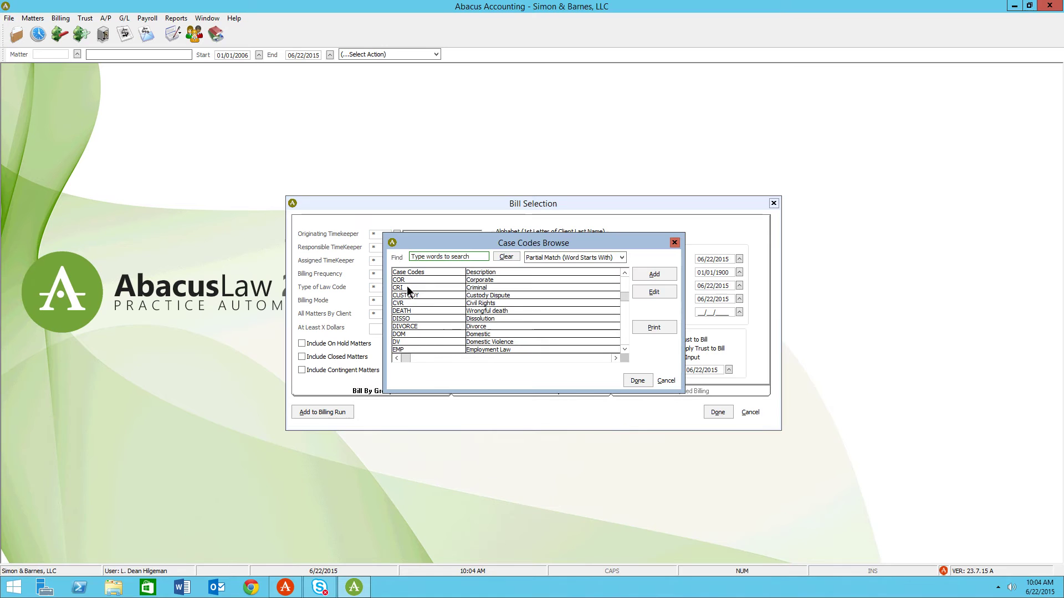
{"action": "left_click", "coordinate": [409, 326]}
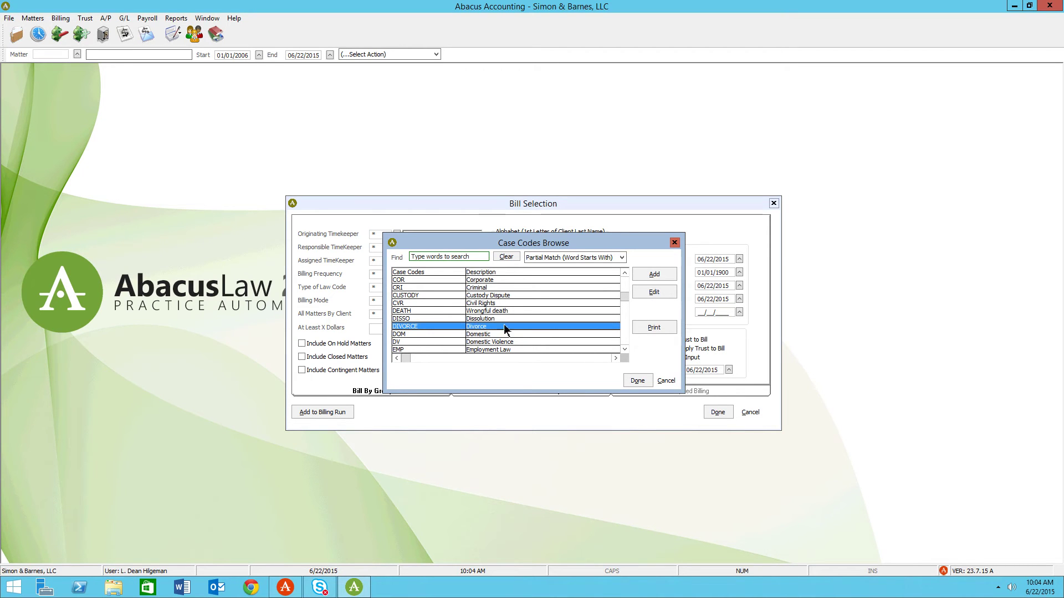
{"action": "left_click", "coordinate": [637, 380]}
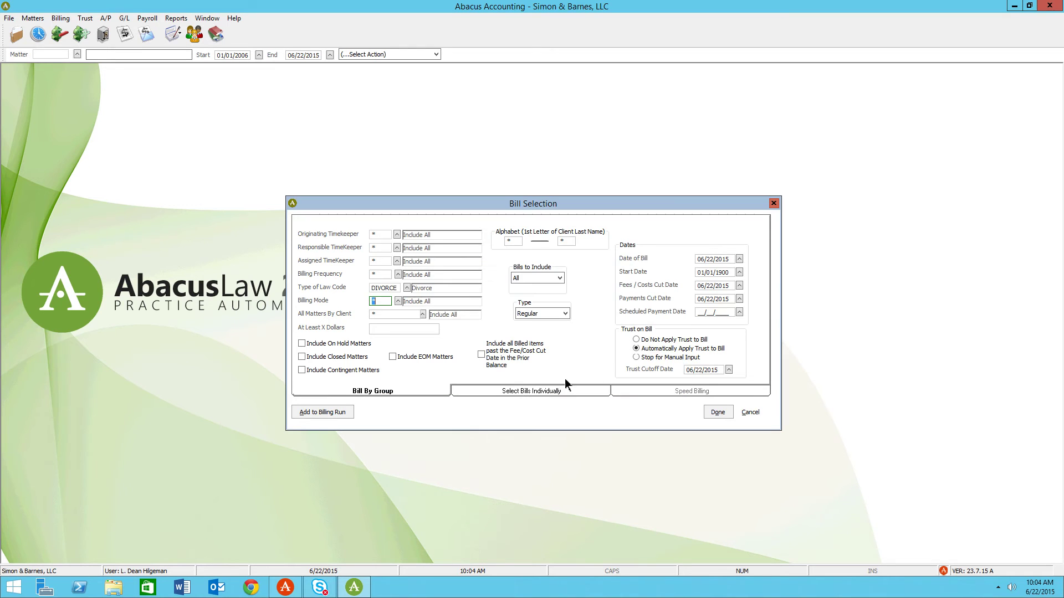
- Add the matching divorce bills to the billing run and select them
{"action": "left_click", "coordinate": [319, 408]}
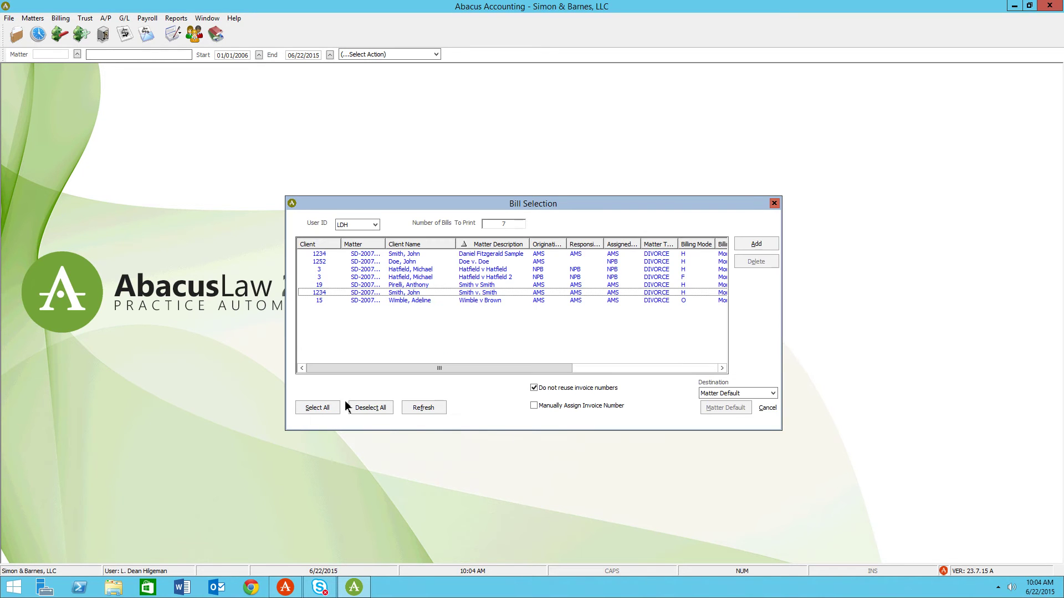
{"action": "left_click", "coordinate": [413, 255]}
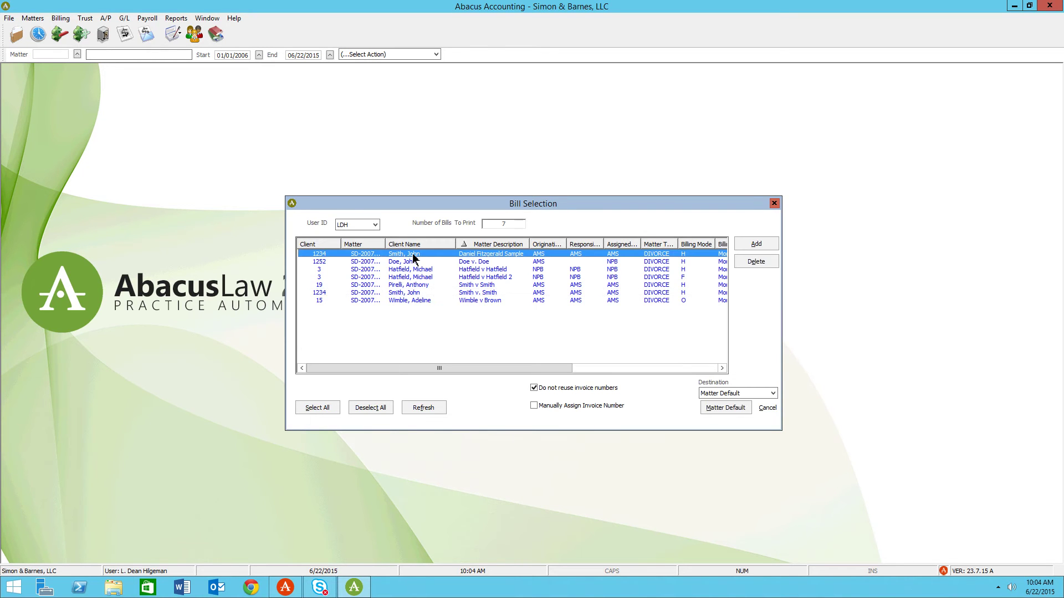
{"action": "left_click", "coordinate": [425, 300], "text": "shift"}
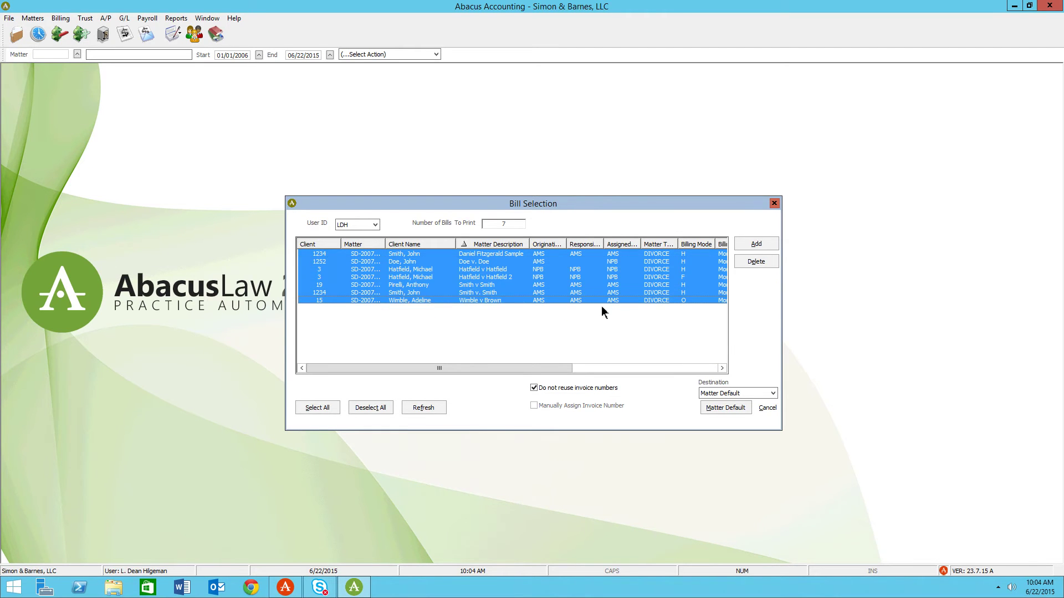
- Send the bills to Preview and choose the Hatfield v Hatfield bill
{"action": "left_click", "coordinate": [761, 390]}
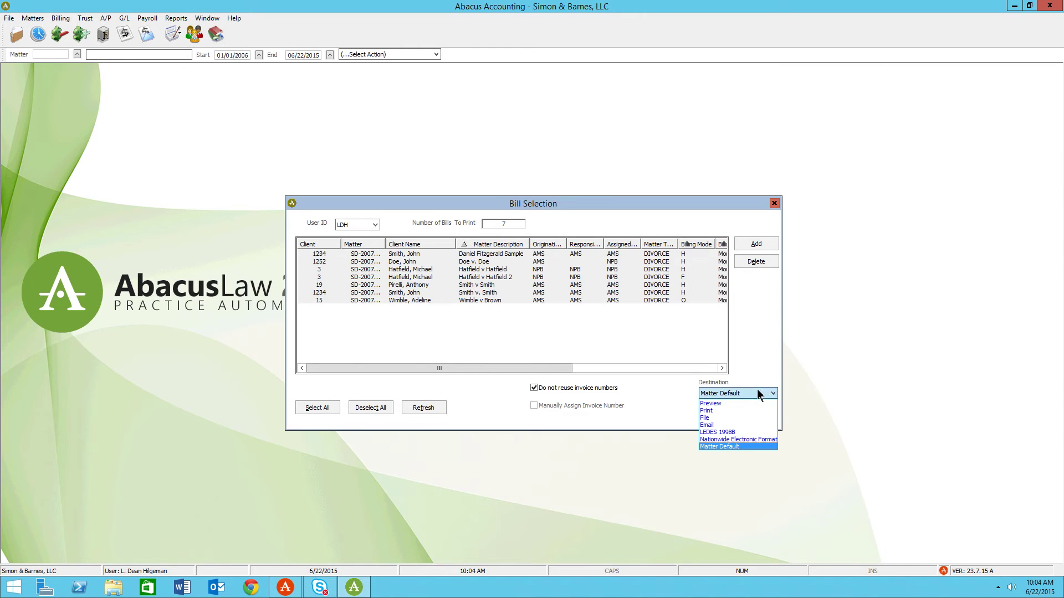
{"action": "left_click", "coordinate": [728, 403]}
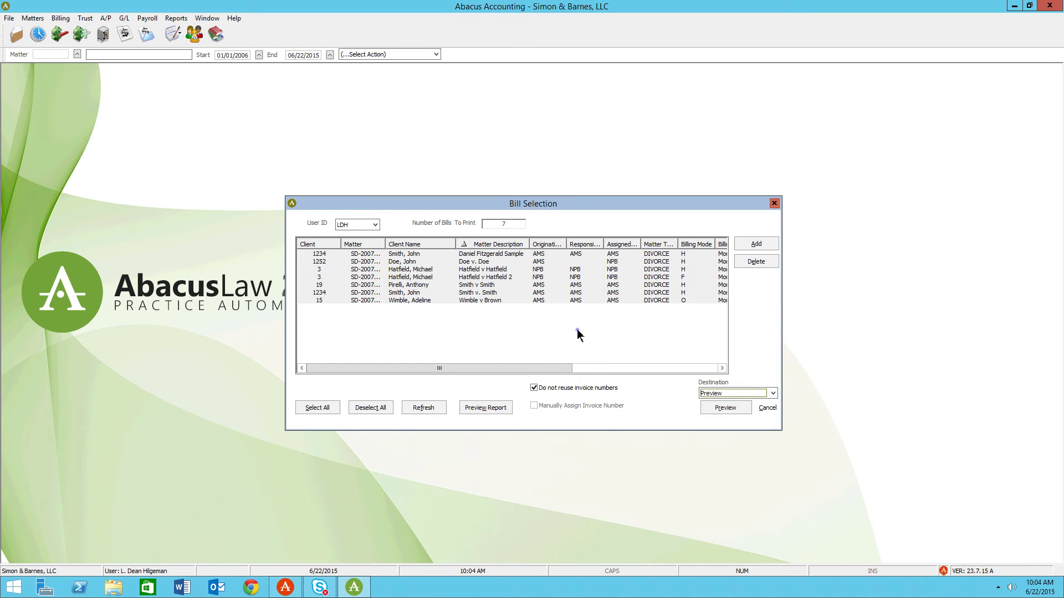
{"action": "left_click", "coordinate": [552, 334]}
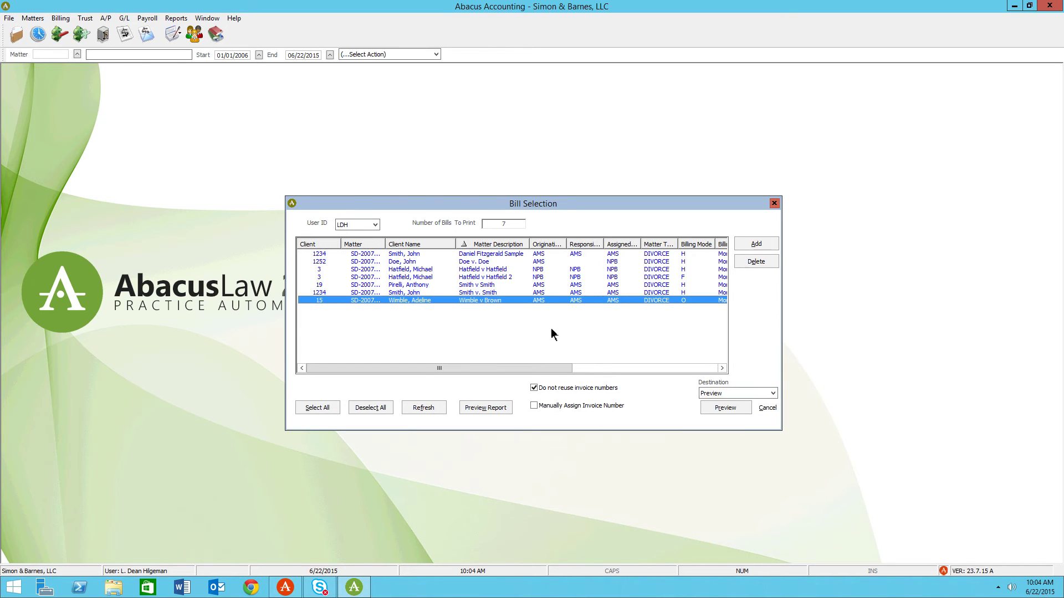
{"action": "left_click", "coordinate": [463, 271]}
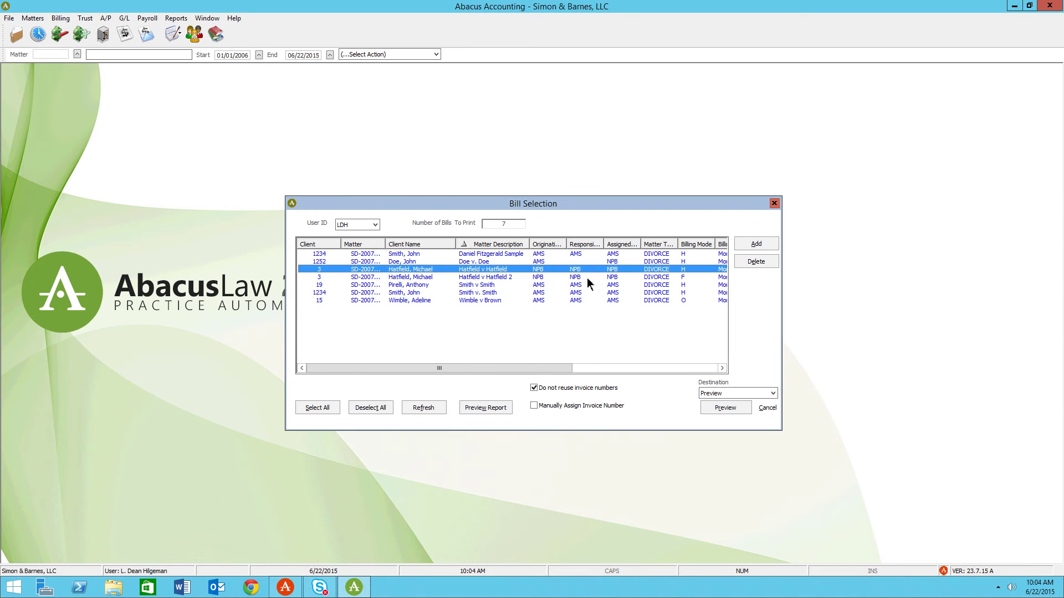
- Preview the Hatfield v Hatfield bill, review all four pages, then close the preview
{"action": "left_click", "coordinate": [715, 404]}
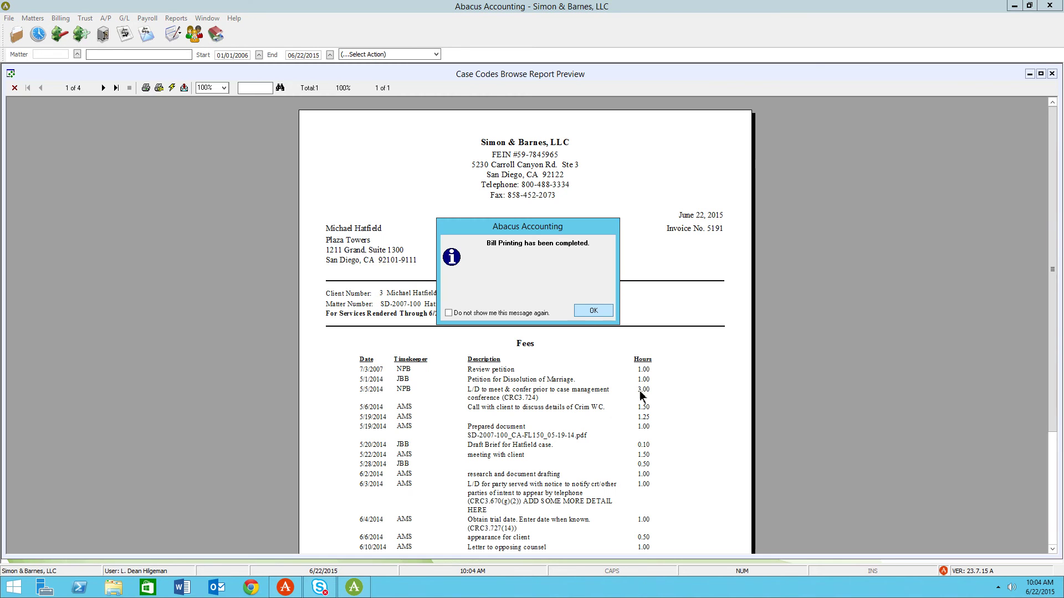
{"action": "left_click", "coordinate": [591, 310]}
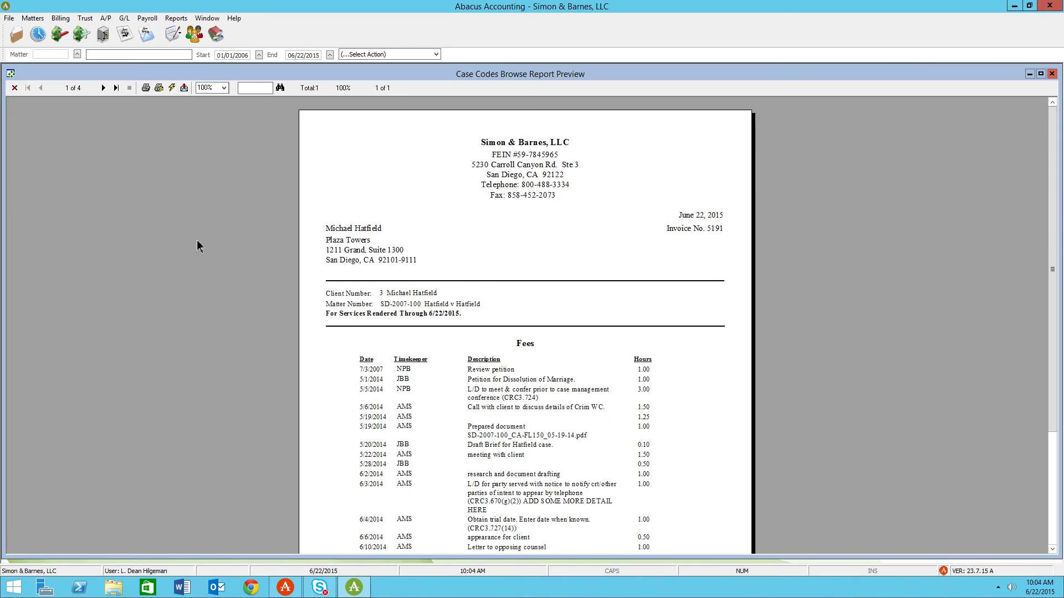
{"action": "left_click", "coordinate": [103, 87]}
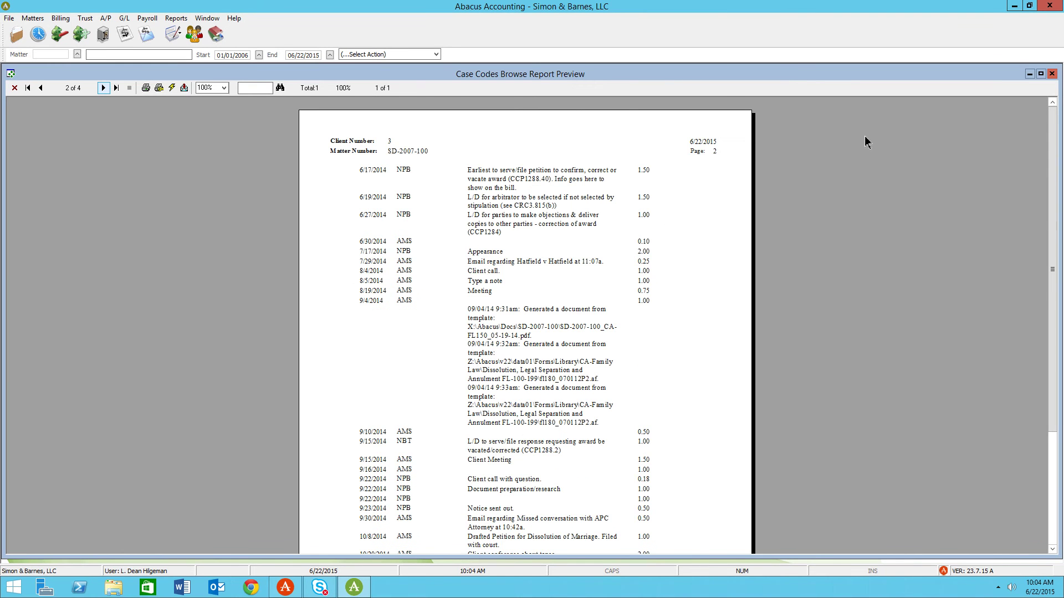
{"action": "left_click_drag", "start_coordinate": [1052, 244], "coordinate": [1038, 369]}
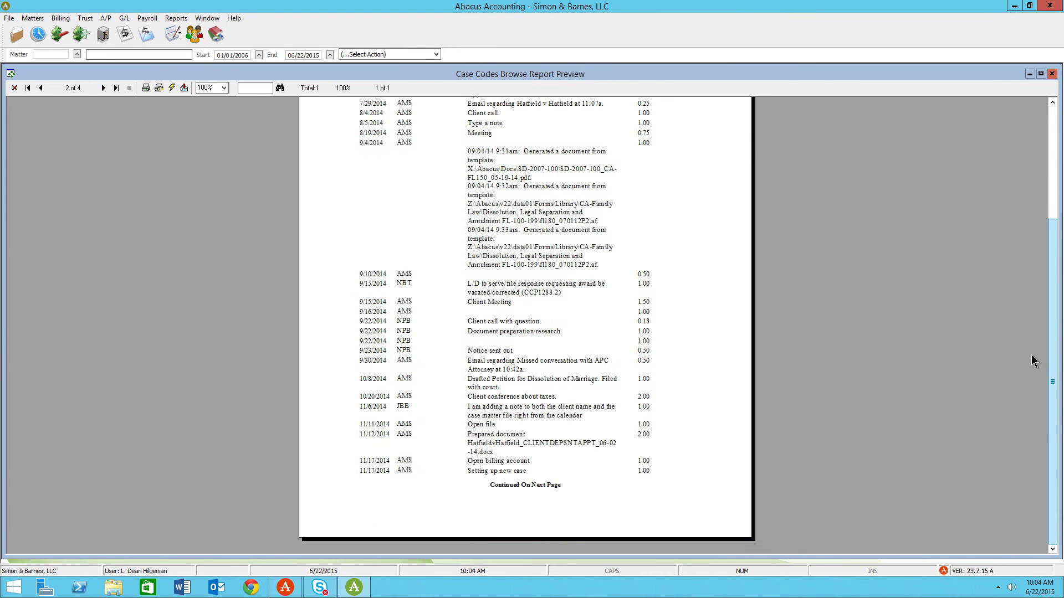
{"action": "left_click", "coordinate": [103, 87]}
{"action": "left_click", "coordinate": [103, 87]}
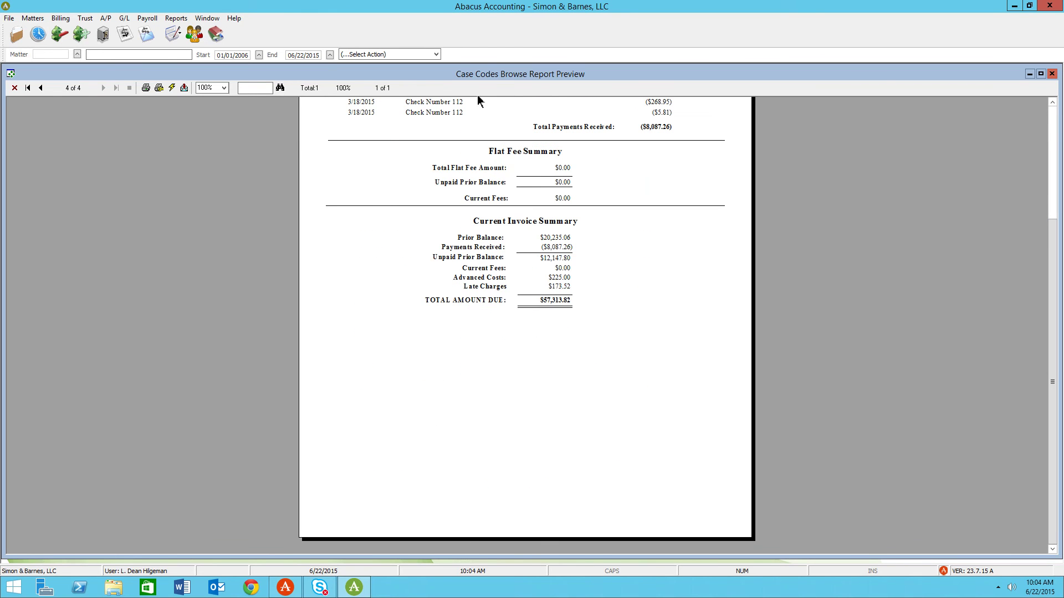
{"action": "left_click_drag", "start_coordinate": [1053, 304], "coordinate": [1038, 184]}
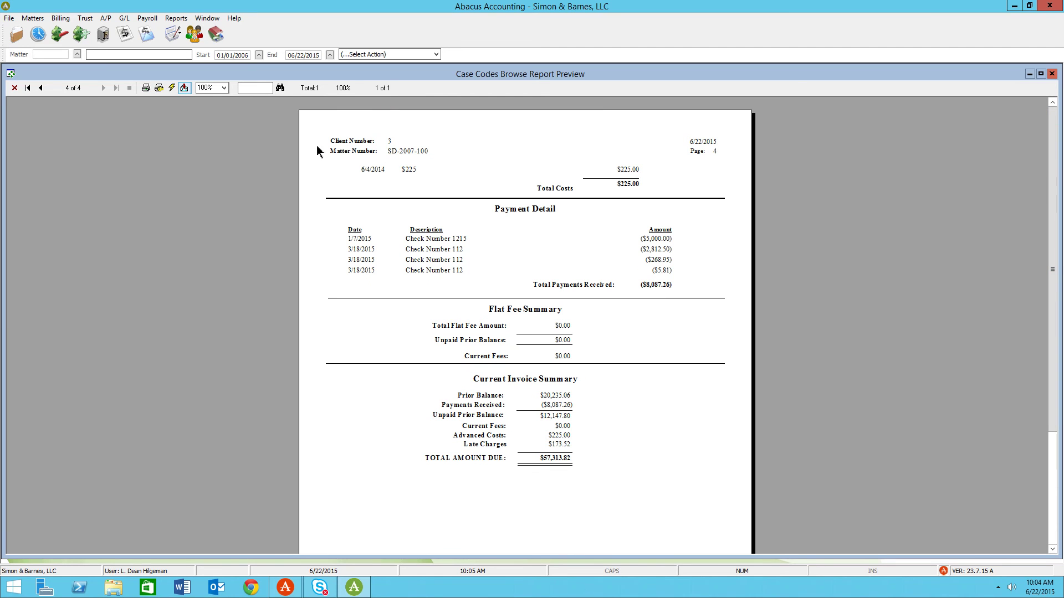
{"action": "left_click", "coordinate": [148, 89]}
{"action": "left_click", "coordinate": [1052, 73]}
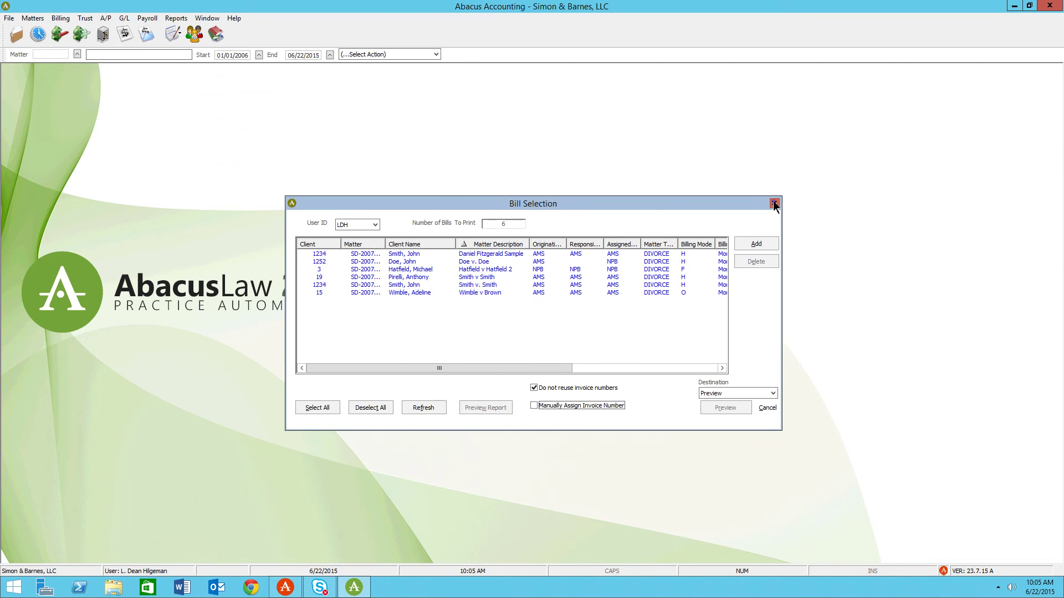